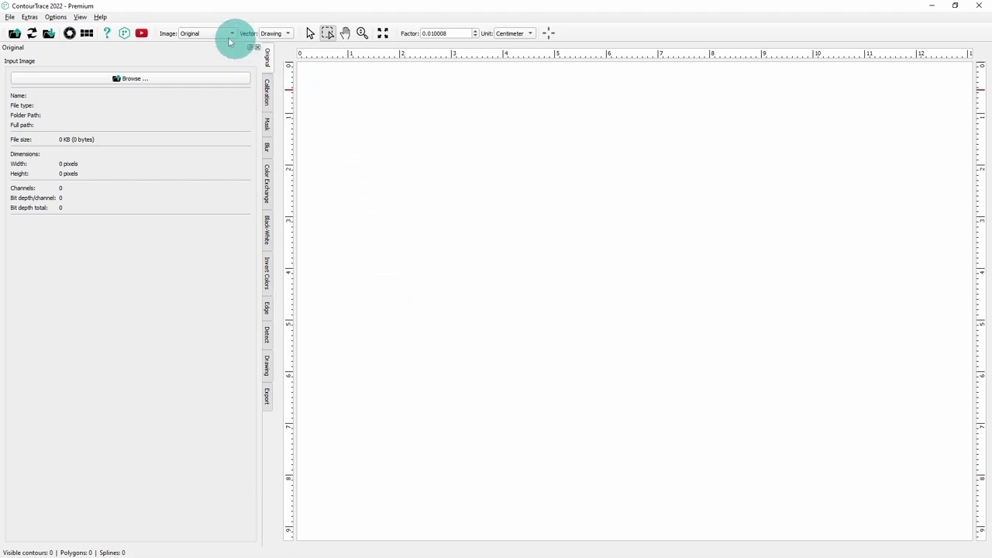
Open Image Stitching and add the whole series of photos from the Tool images folder, starting with DSC01746.JPG
click(86, 34)
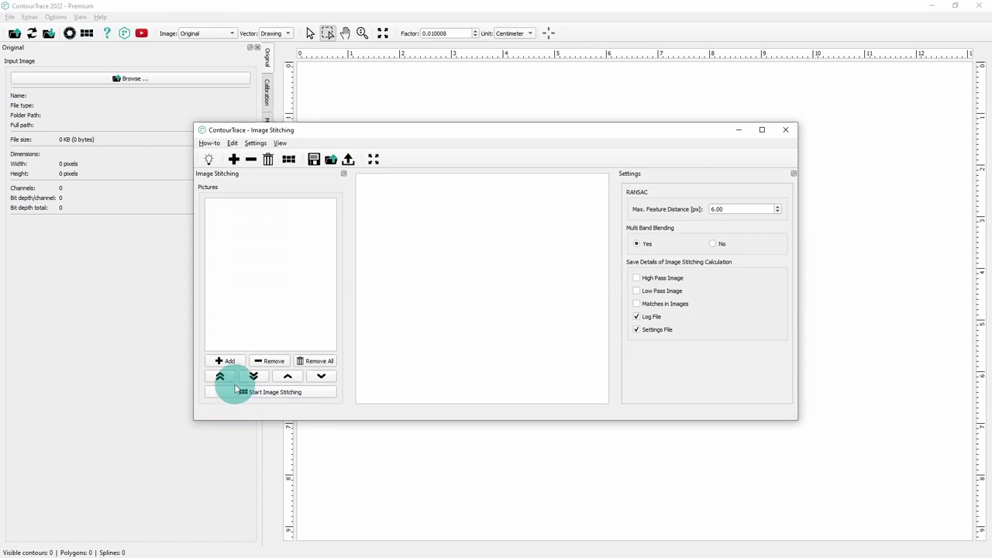
click(229, 365)
click(316, 229)
scroll(349, 349, down, 1)
key(Caps_Lock)
click(370, 477)
scroll(328, 344, up, 1)
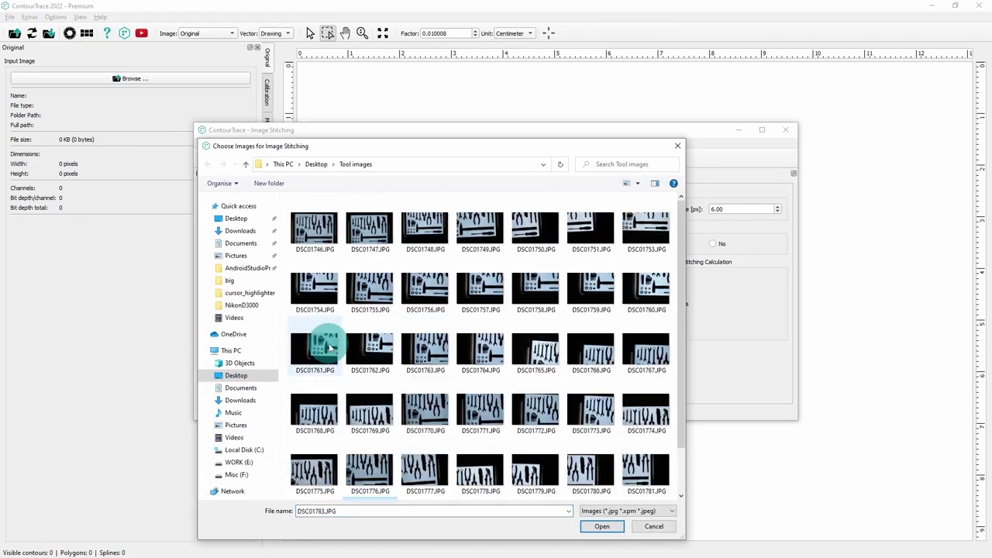
click(315, 228)
scroll(349, 349, down, 1)
shift+click(378, 478)
click(601, 527)
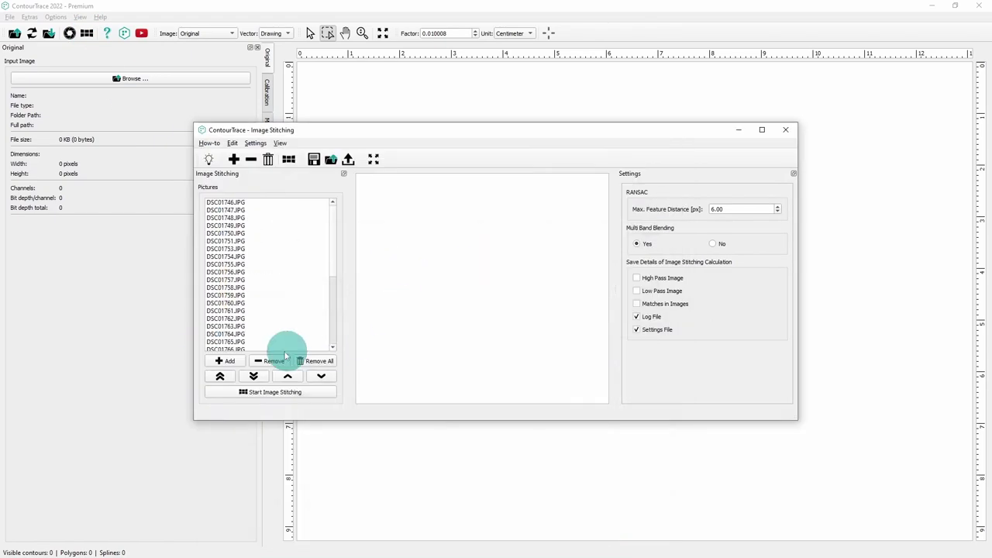
Preview DSC01746.JPG and stitch all the added photos into one image
click(262, 202)
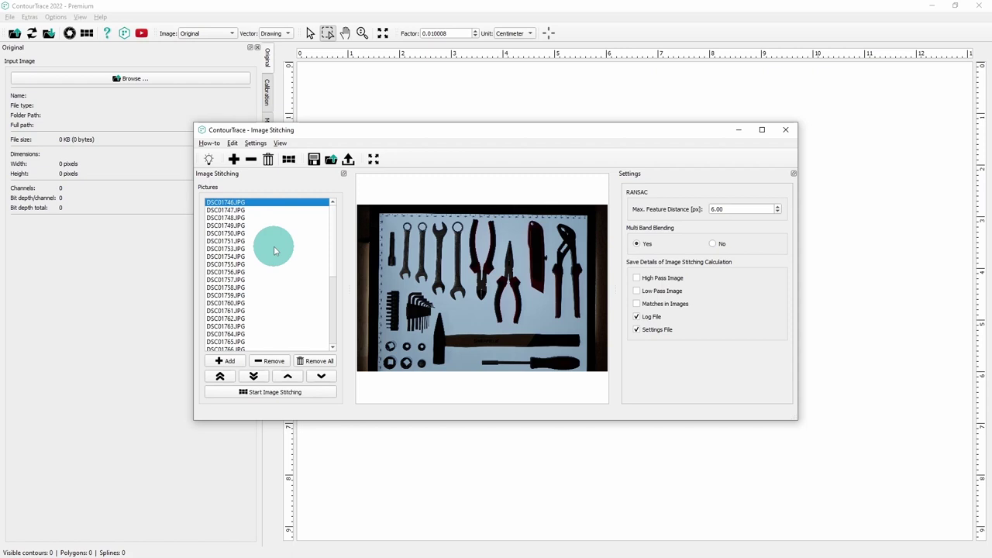
click(265, 393)
key(Return)
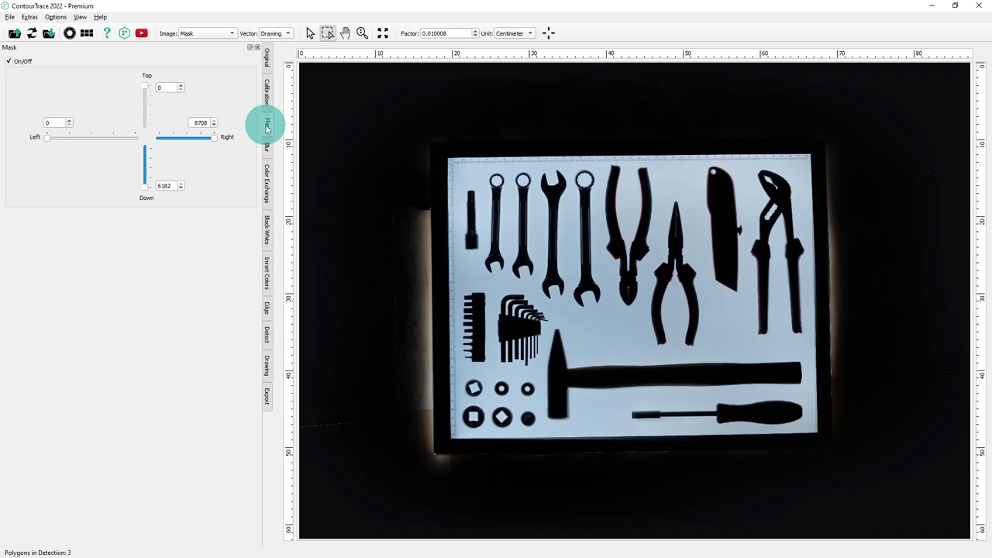
Set the top mask of the stitched image to 1300
drag(145, 86, 148, 94)
double_click(166, 89)
text(1300)
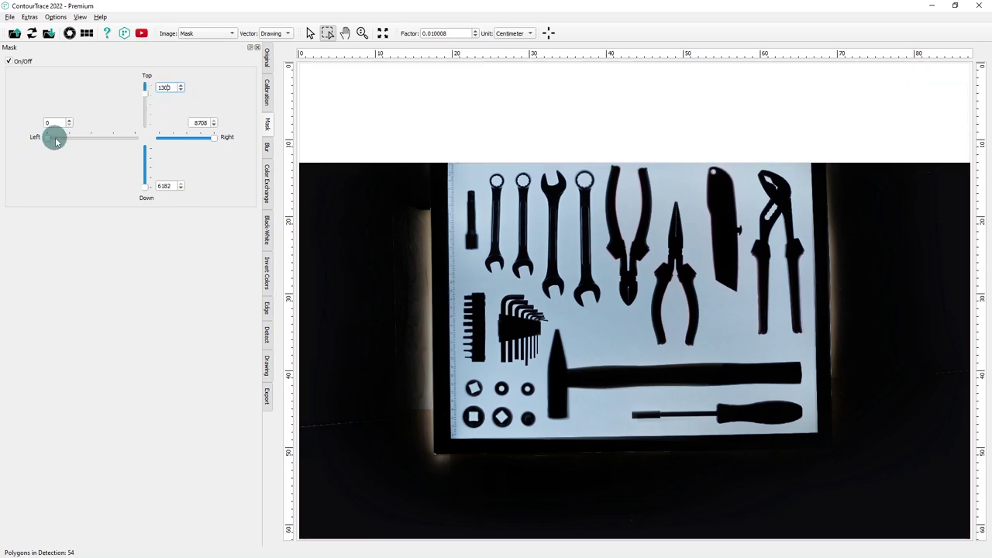
Mask off the dark left, lower and right borders around the lit panel, and display the detected tool contours
drag(48, 137, 68, 138)
drag(145, 186, 146, 177)
drag(214, 138, 199, 137)
click(268, 147)
click(267, 311)
click(266, 333)
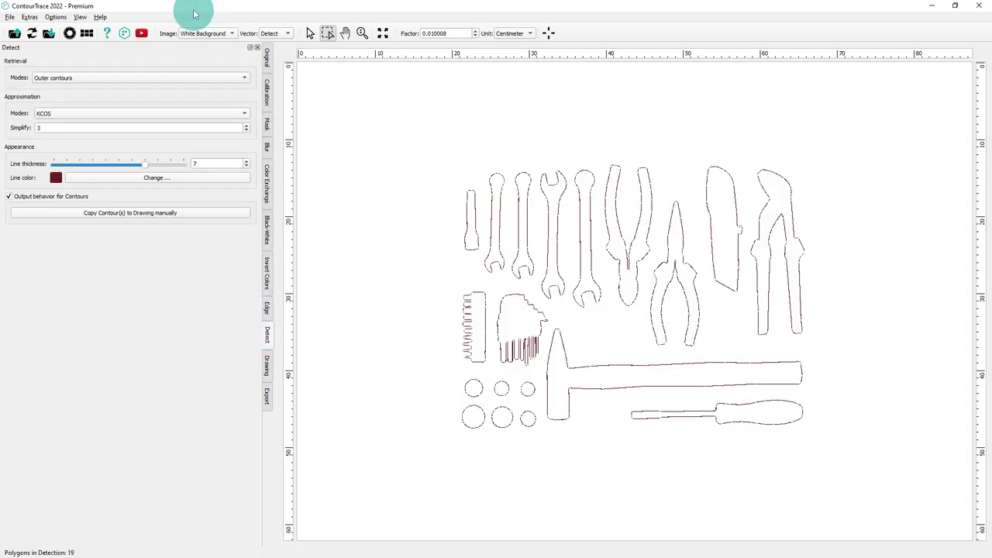
Delete the contour points that form the teeth of the bit set and the lower prongs of the hex key set
click(267, 363)
scroll(474, 318, up, 5)
drag(474, 315, 451, 466)
key(Delete)
drag(403, 315, 476, 467)
key(Delete)
drag(664, 411, 548, 504)
key(Delete)
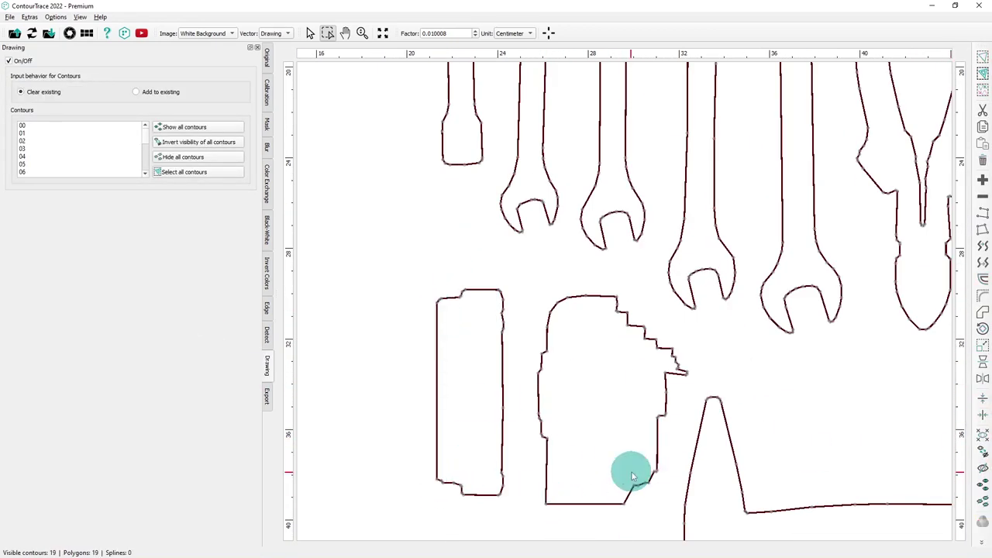
Delete the surplus points at the hex key set's lower-right corner and the points forming the wrench jaw openings
key(Delete)
drag(639, 472, 656, 483)
scroll(656, 472, up, 1)
key(Delete)
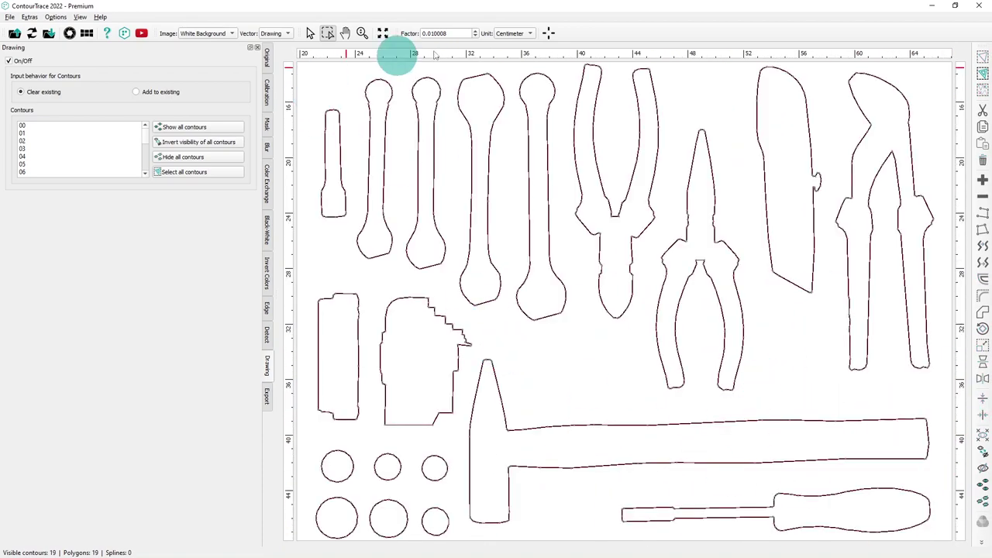
Calibrate the drawing scale by measuring the hammer's overall length and setting that distance to 33 cm
click(470, 451)
mouse_move(469, 451)
mouse_down()
mouse_move(971, 450)
mouse_move(930, 439)
mouse_up()
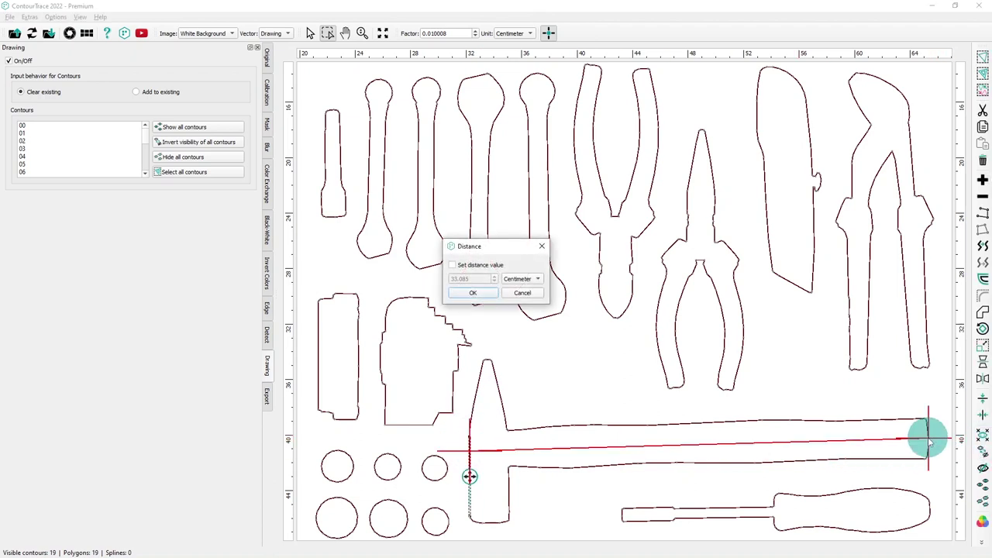
click(477, 271)
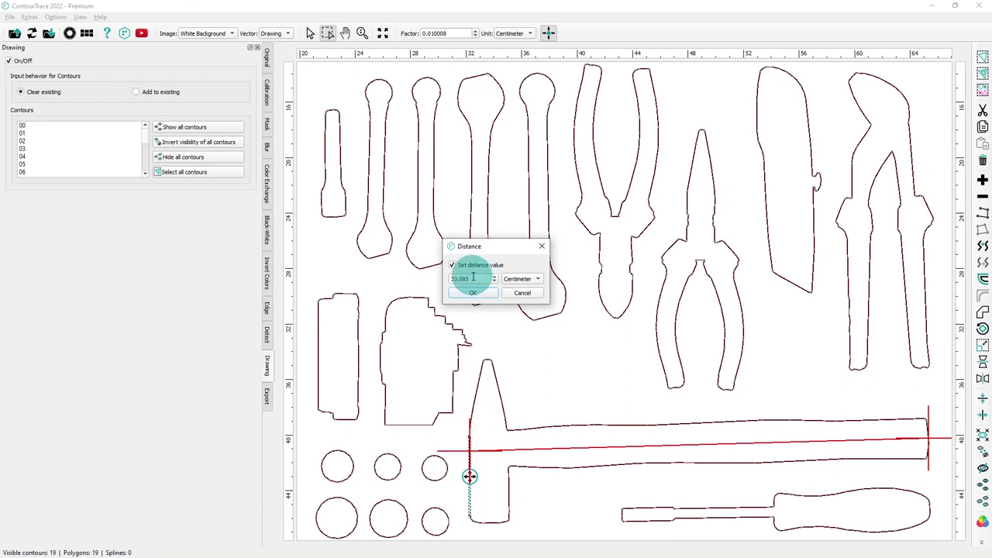
drag(472, 279, 440, 280)
text(3)
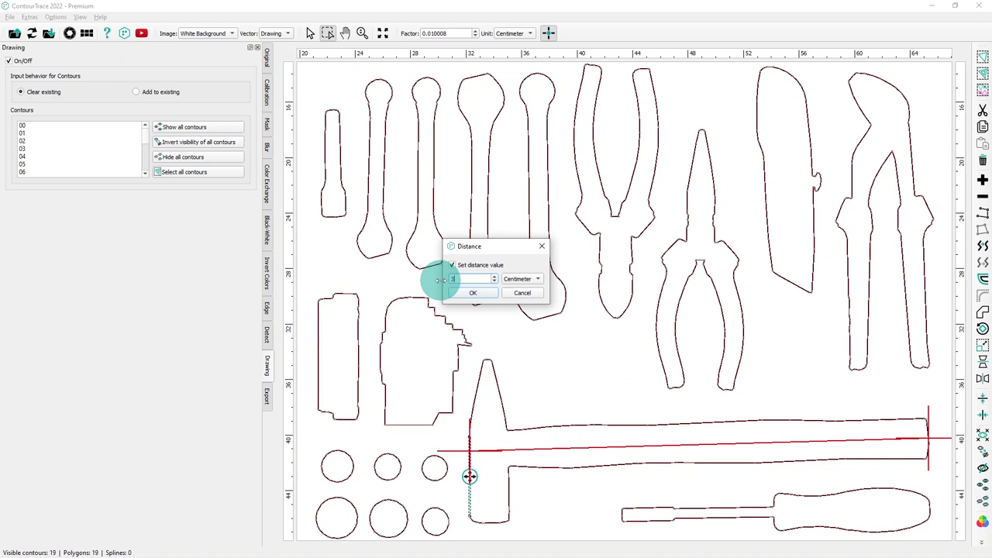
text(3)
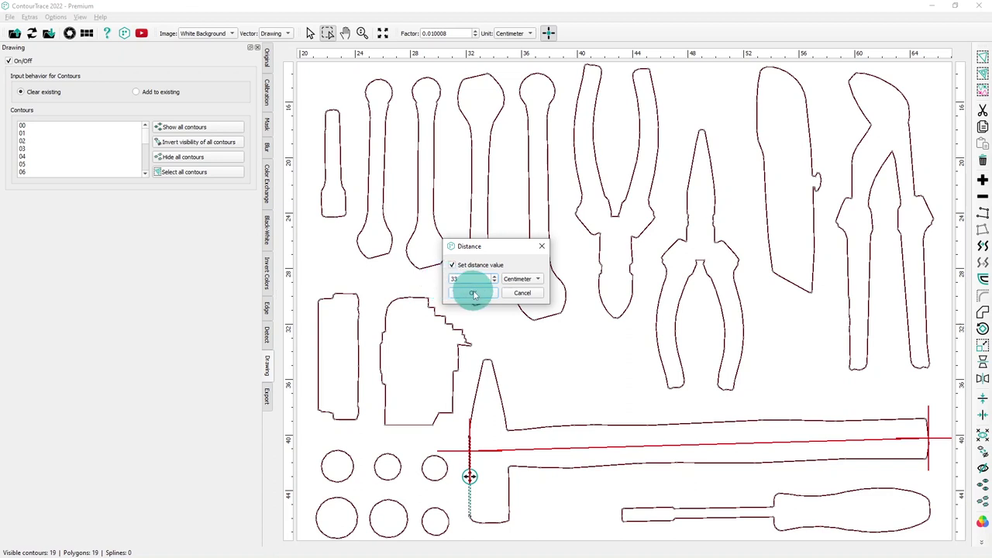
click(473, 292)
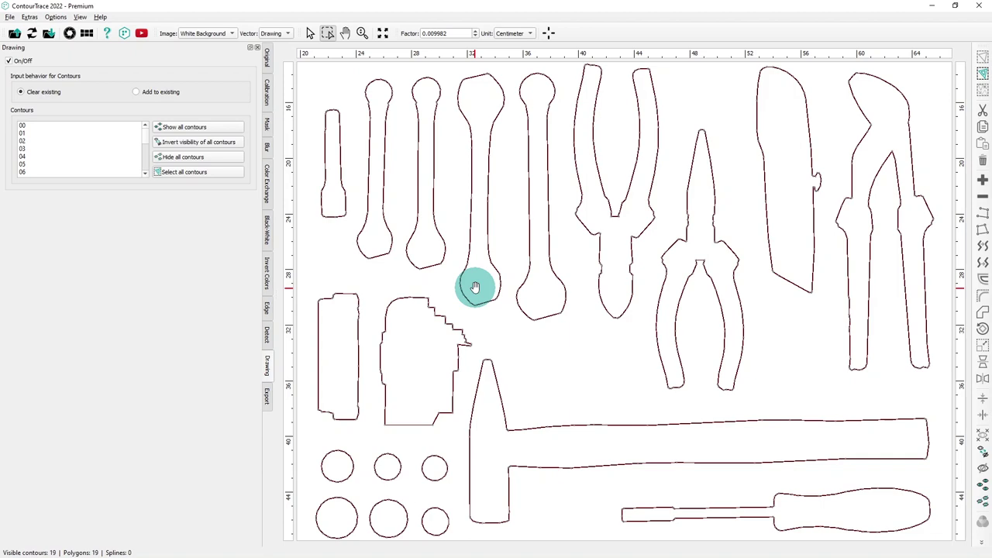
Offset all tool contours by 0.05 cm with sharp corners, deleting the base geometry
scroll(475, 287, down, 5)
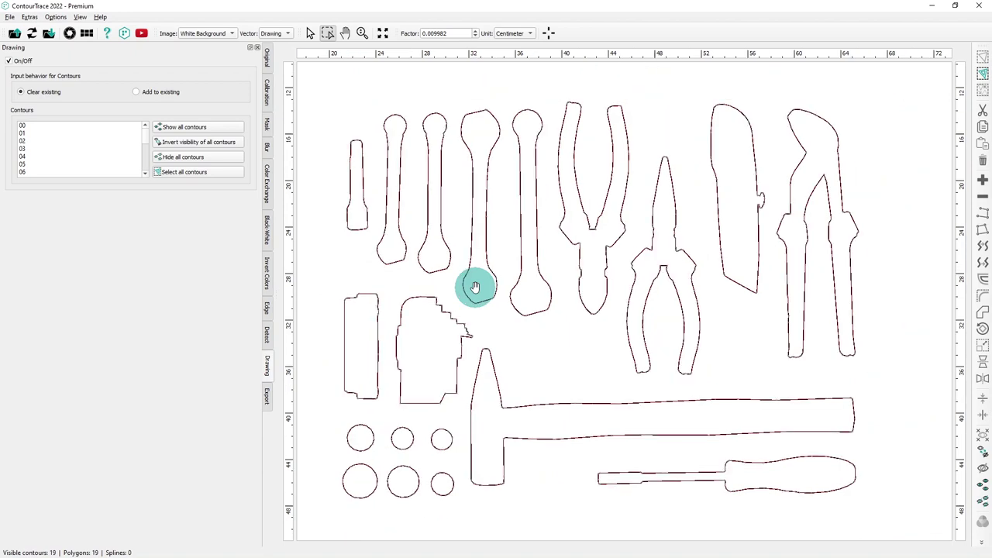
mouse_move(401, 177)
mouse_down()
mouse_move(447, 210)
mouse_move(421, 178)
mouse_move(489, 256)
mouse_move(654, 388)
mouse_move(700, 404)
mouse_move(694, 413)
mouse_up()
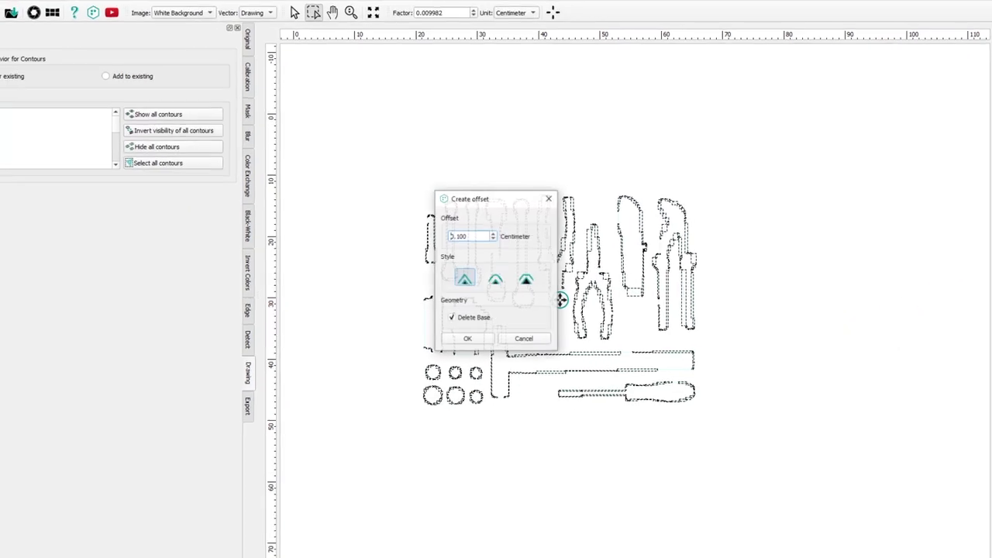
double_click(448, 221)
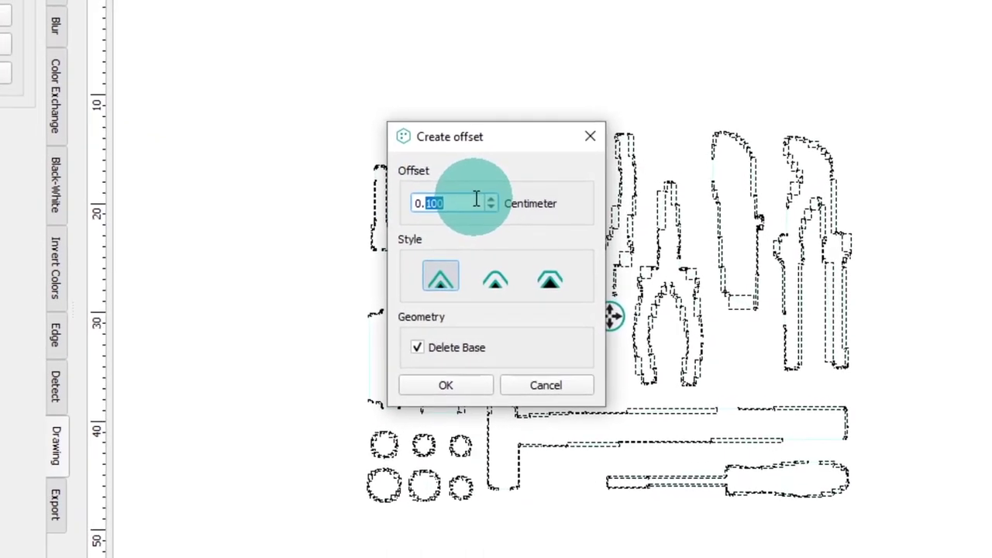
text(05)
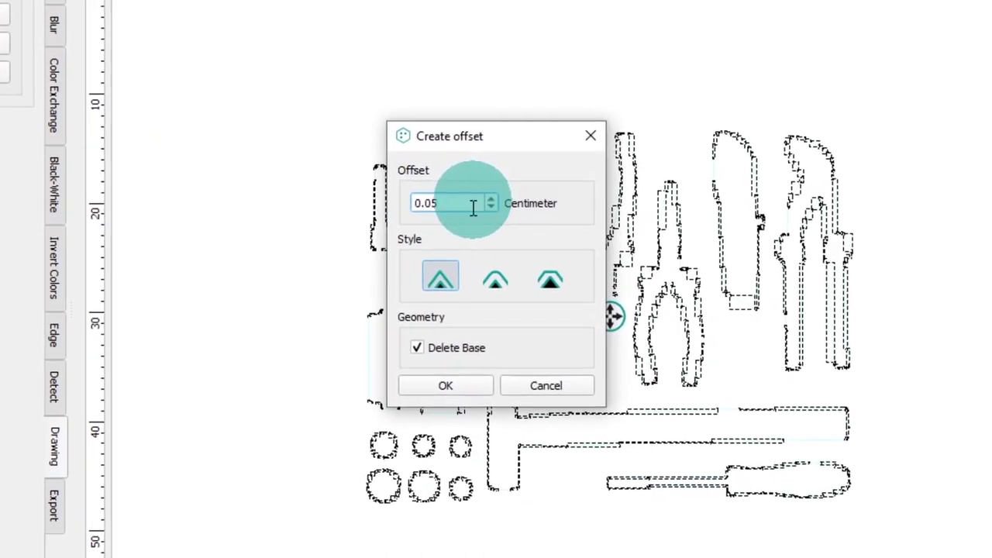
click(447, 386)
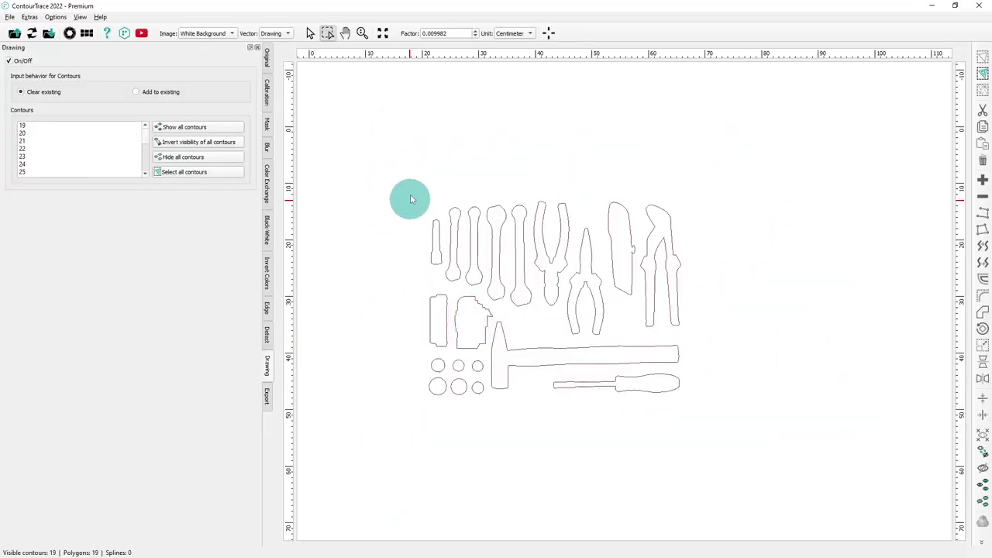
Select all the offset contours and convert them from polygons to splines
drag(412, 199, 731, 411)
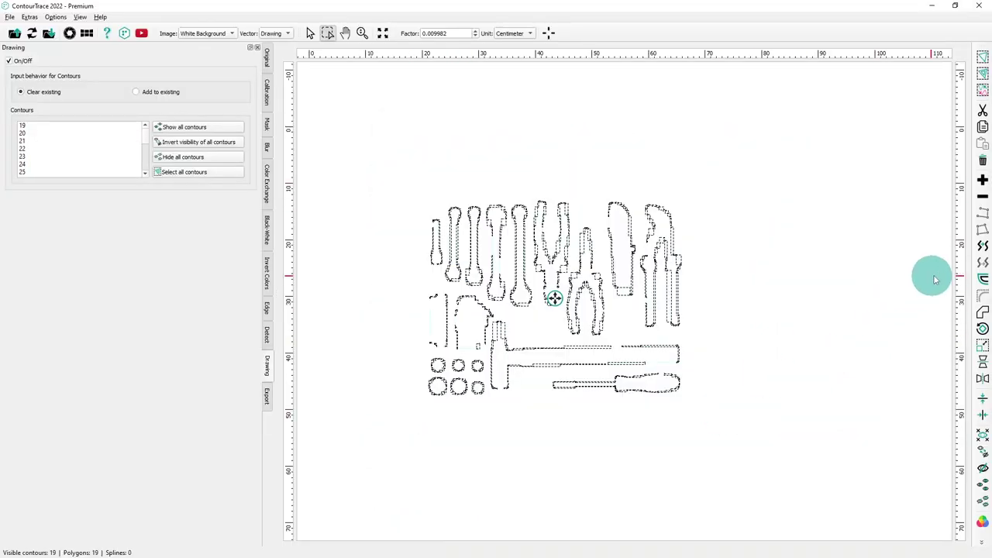
click(982, 248)
click(602, 279)
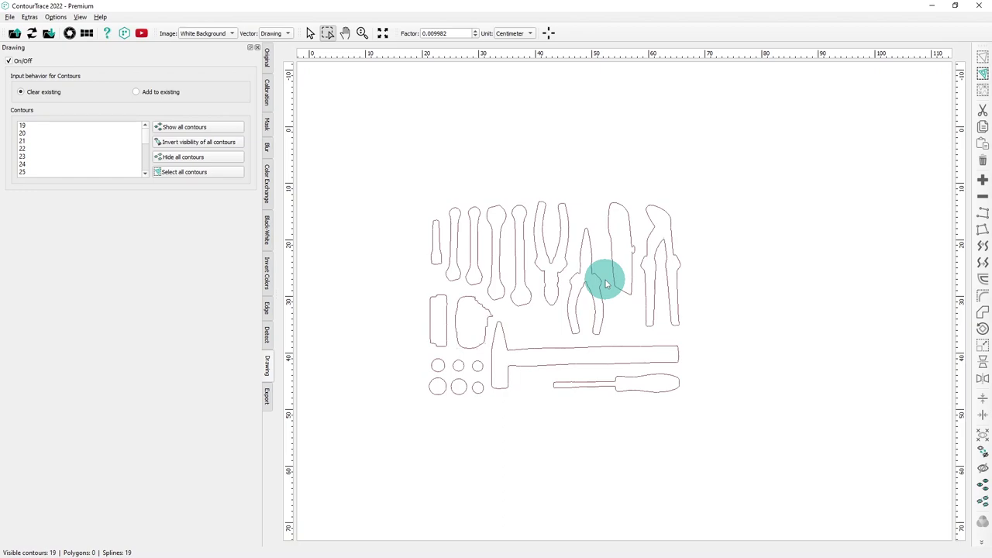
Show the original photo behind the contours and bring the bit set and hex key set into view
click(210, 34)
click(212, 44)
drag(610, 454, 718, 210)
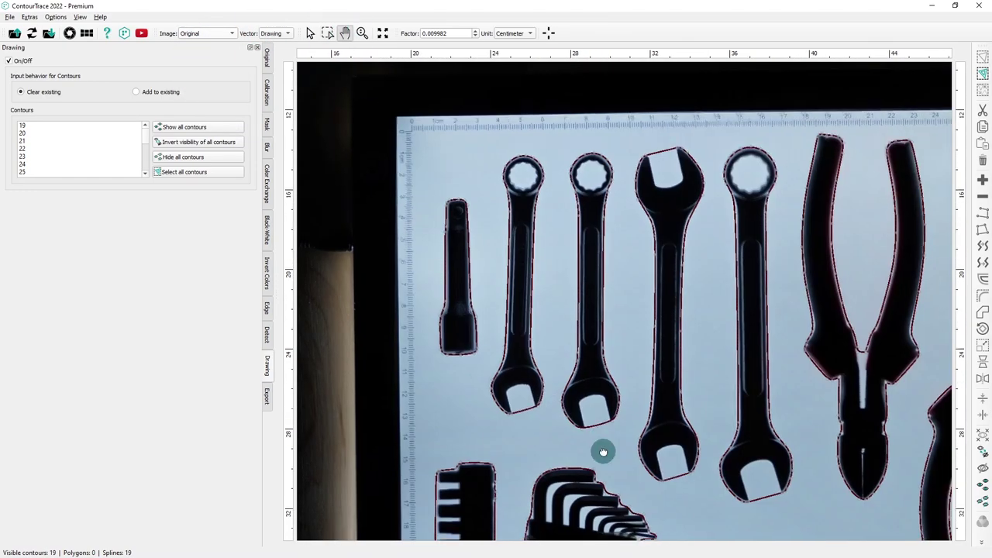
click(328, 33)
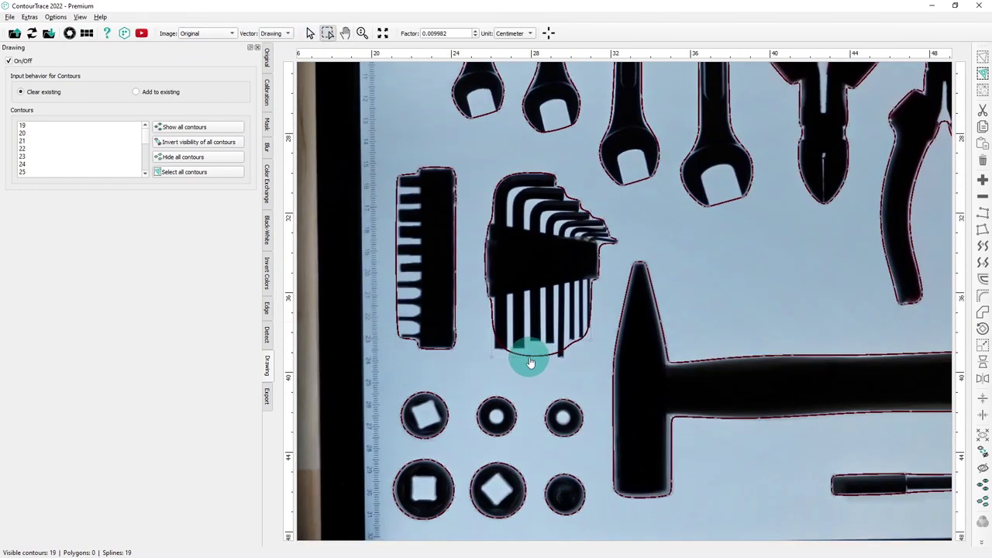
Straighten the bulging lower edge of the hex key set's outline and refine its lower-right corner
click(530, 359)
click(981, 323)
scroll(562, 353, up, 4)
drag(545, 369, 545, 348)
scroll(597, 326, down, 3)
click(597, 325)
click(981, 299)
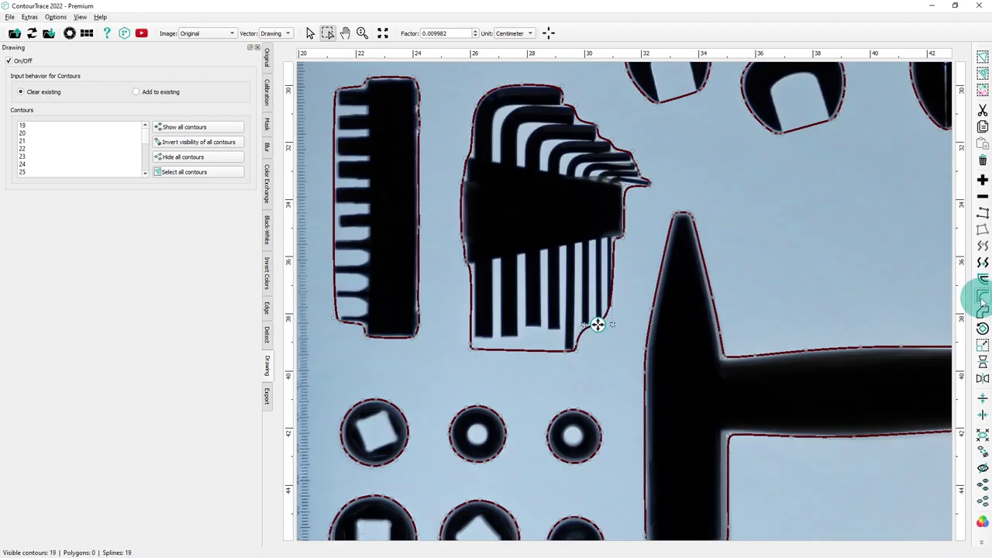
Adjust the curve at the lower-left corner of the bit set's outline
scroll(600, 345, up, 4)
scroll(609, 357, down, 7)
scroll(504, 361, up, 6)
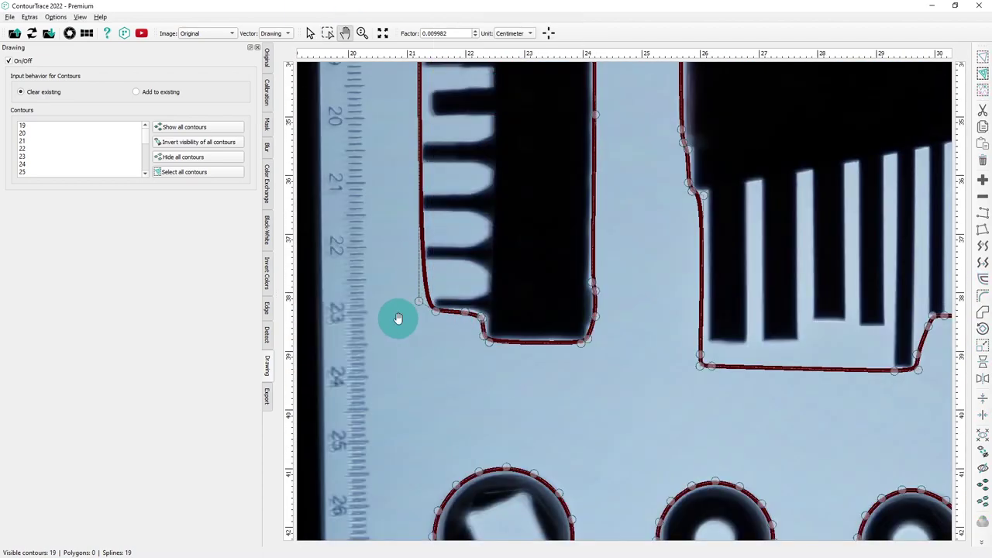
right_click(419, 302)
click(480, 137)
key(Escape)
scroll(464, 264, up, 3)
scroll(481, 272, down, 9)
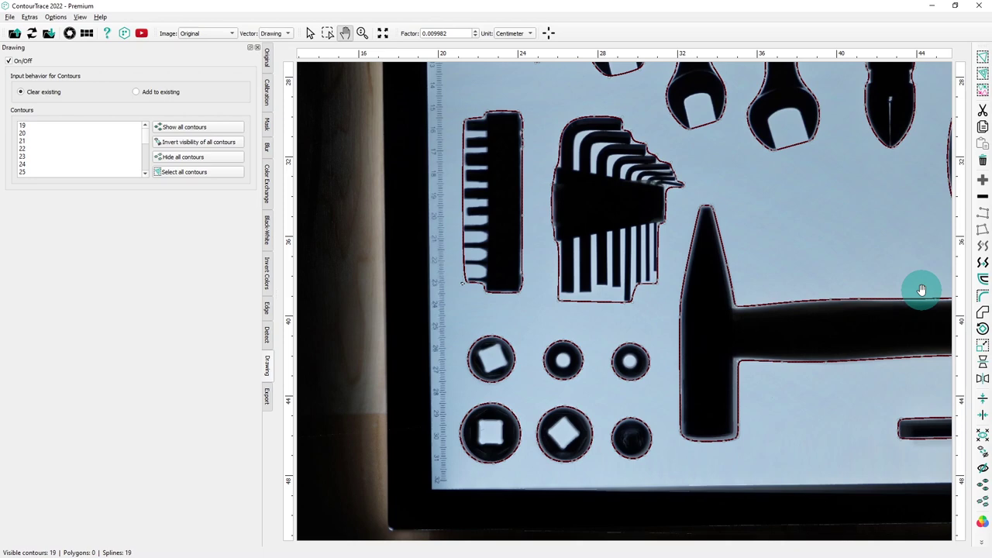
Switch the background image to White Background and move the needle-nose pliers outline up level with the neighbouring pliers
drag(771, 192, 445, 231)
scroll(491, 225, down, 6)
click(208, 33)
click(207, 22)
click(328, 33)
drag(556, 90, 568, 238)
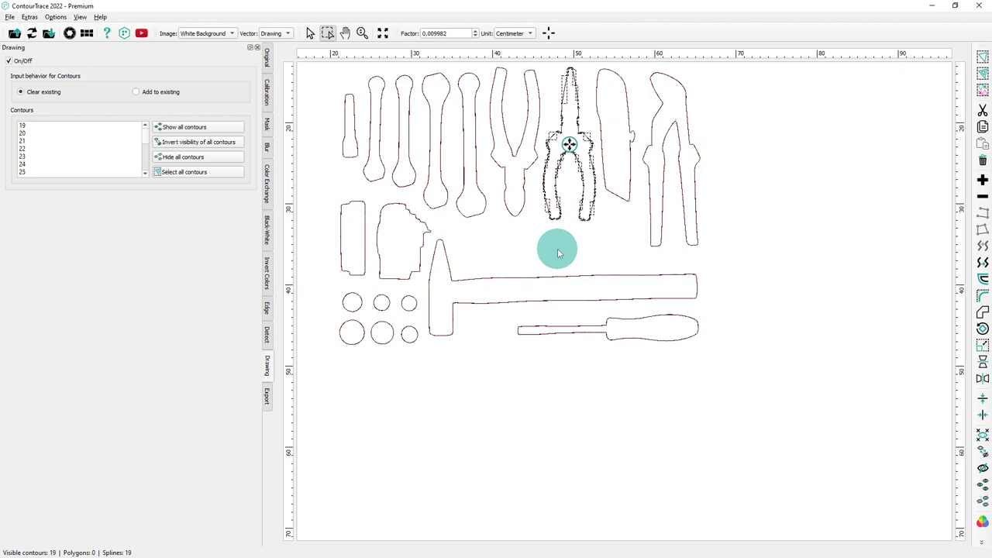
Create an additional closed spline contour to serve as a finger slot
click(408, 303)
right_click(413, 309)
click(449, 66)
scroll(445, 353, up, 6)
drag(369, 219, 472, 357)
scroll(487, 324, up, 5)
drag(509, 464, 875, 217)
scroll(490, 469, down, 1)
Stretch the new spline into a narrow horizontal ellipse about 45 cm long and 2 cm high across the upper tool row
scroll(509, 429, down, 6)
scroll(472, 217, down, 1)
drag(589, 217, 488, 210)
click(845, 217)
scroll(684, 210, up, 4)
drag(366, 122, 115, 102)
drag(762, 195, 713, 197)
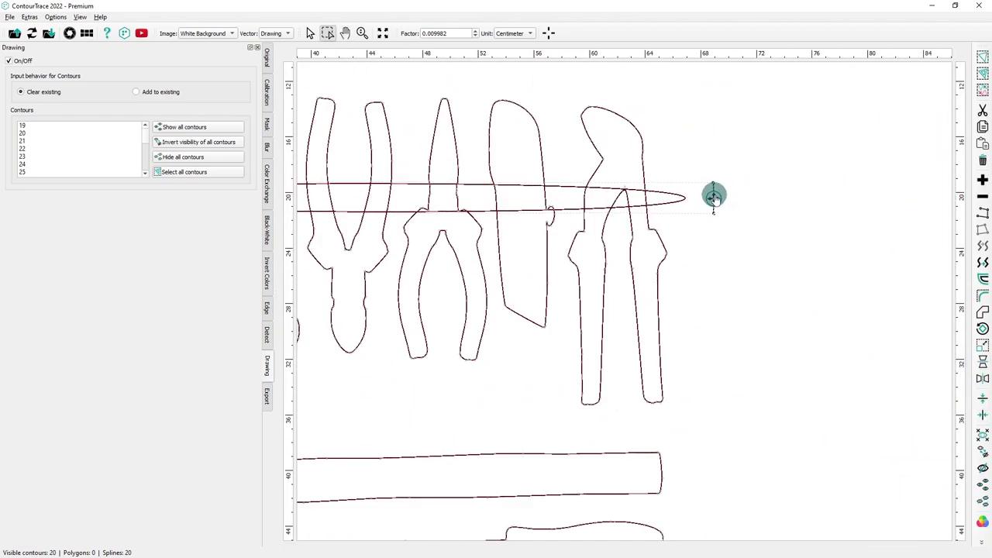
Paste a copy of the long ellipse and place it over the hammer handle and screwdriver
scroll(714, 197, down, 1)
key(ctrl+v)
right_click(622, 168)
drag(622, 168, 683, 470)
scroll(683, 470, down, 1)
click(644, 469)
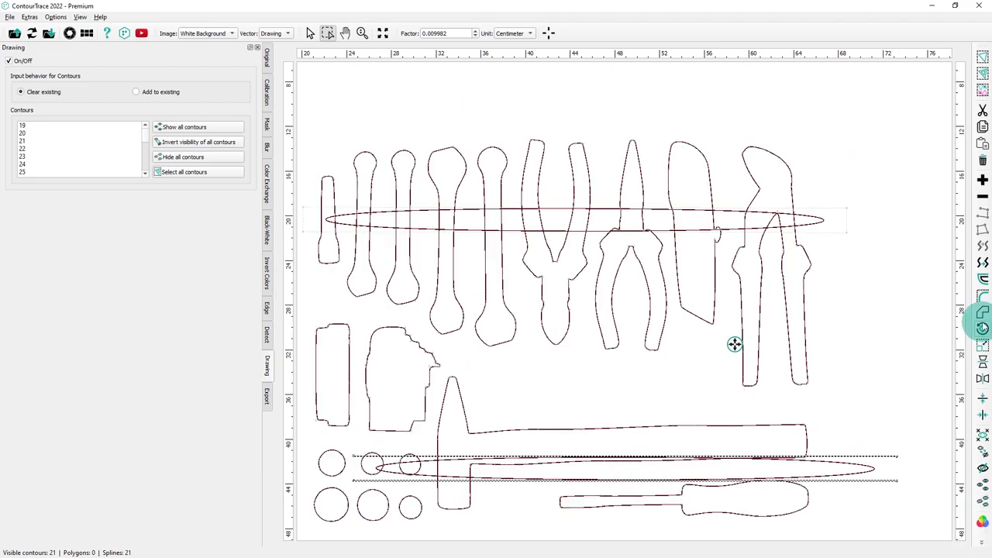
Rotate the copied ellipse upright and shorten it to about 12 cm across the hammer handle and screwdriver
click(983, 328)
scroll(644, 271, up, 2)
scroll(665, 535, down, 3)
drag(644, 270, 665, 376)
scroll(658, 329, up, 3)
scroll(631, 172, down, 3)
Paste a copy of the short ellipse, turn it horizontal and place it across the bit set and hex key set
key(ctrl+v)
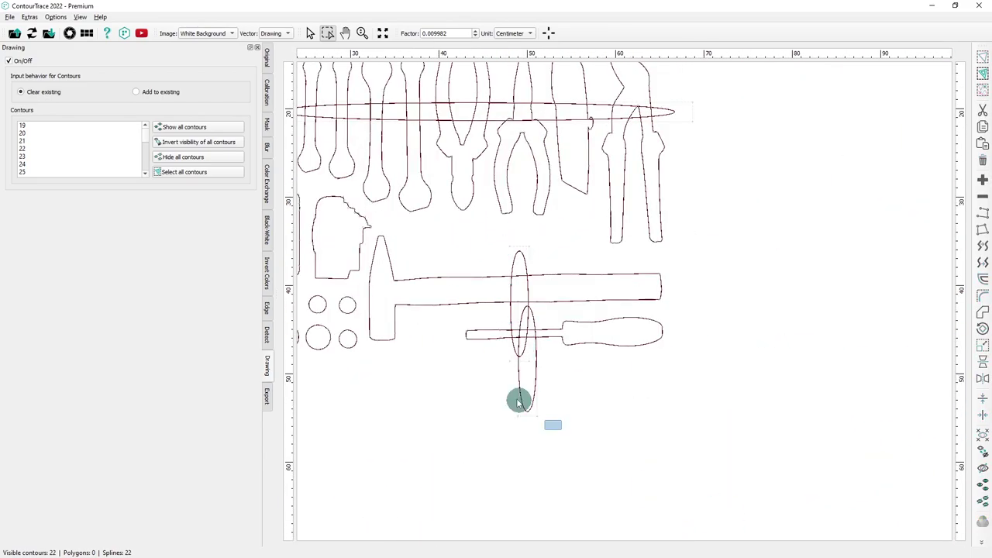
drag(519, 402, 298, 282)
drag(447, 250, 569, 255)
scroll(569, 255, up, 3)
drag(451, 293, 482, 297)
scroll(354, 372, down, 2)
Set the spline radius length of the ellipse across the bit set and hex key set to 0.5 cm
right_click(342, 298)
click(394, 150)
text(0.1)
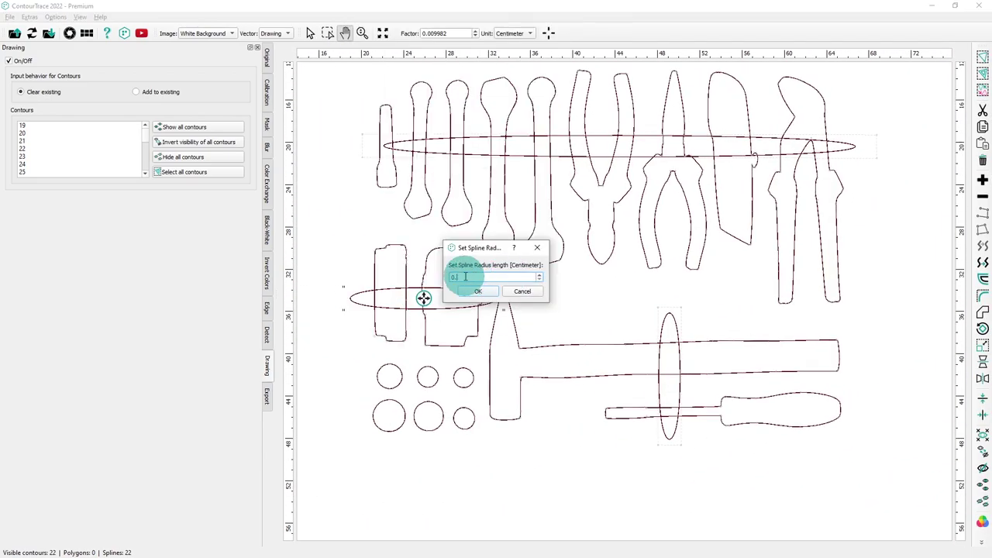
text(5)
click(478, 291)
Turn the long ellipse across the upper tool row into a straight slot with rounded corners using the spline radius setting
scroll(520, 278, up, 5)
click(440, 418)
drag(454, 341, 409, 342)
scroll(509, 342, down, 4)
right_click(601, 158)
click(690, 358)
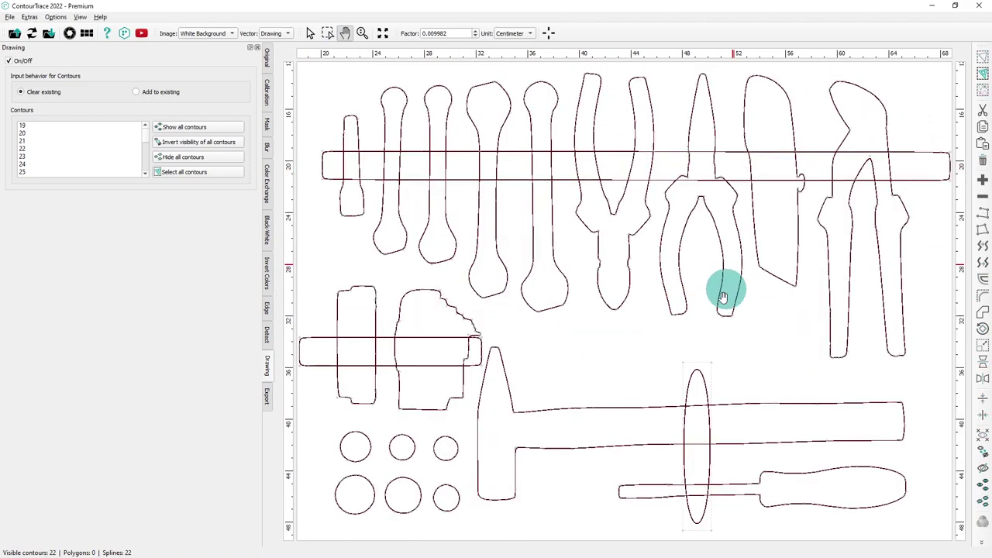
Turn the upright ellipse over the hammer handle and screwdriver into a rounded slot using the spline radius setting
drag(697, 367, 610, 332)
right_click(610, 332)
click(609, 290)
click(479, 290)
click(383, 33)
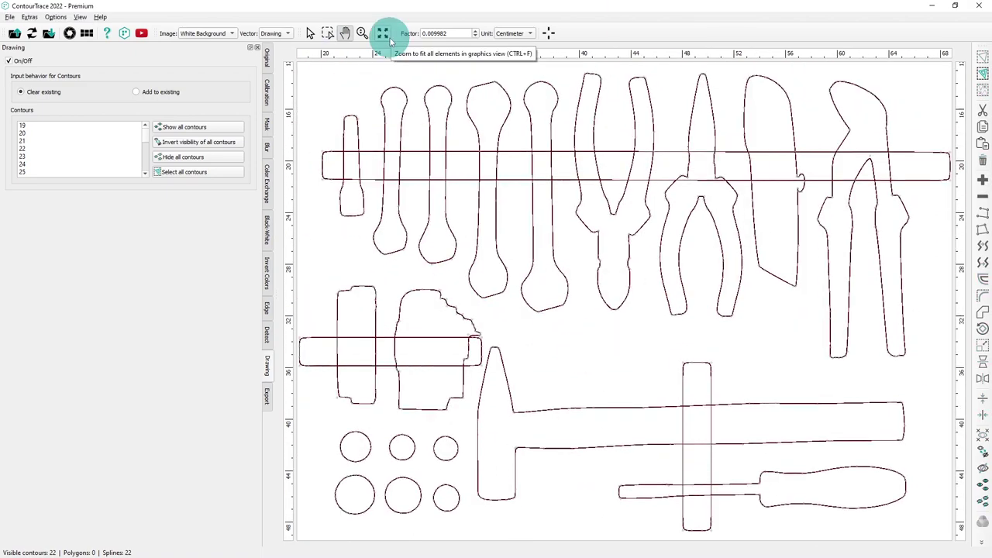
Export the drawing to the Desktop as a DXF file named shadow_board
click(48, 35)
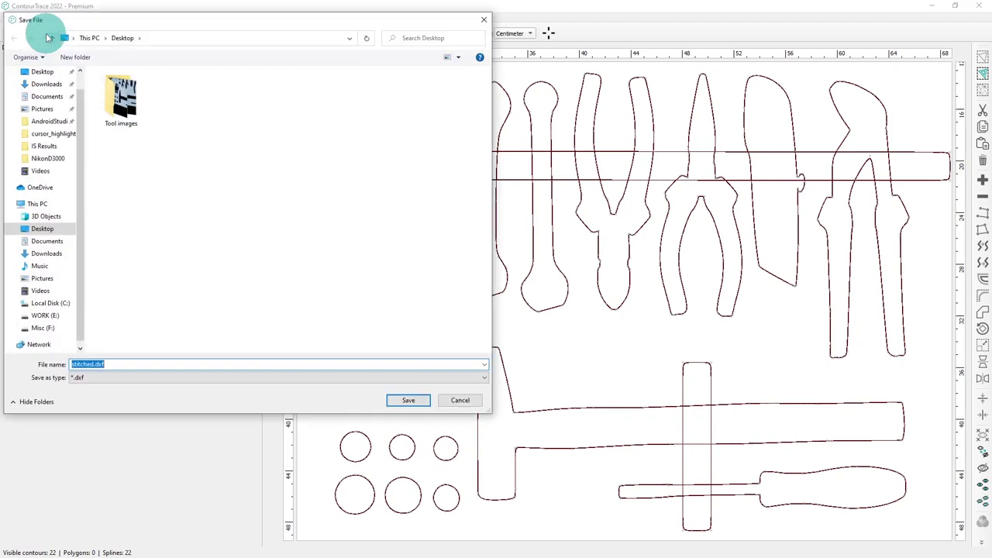
click(114, 363)
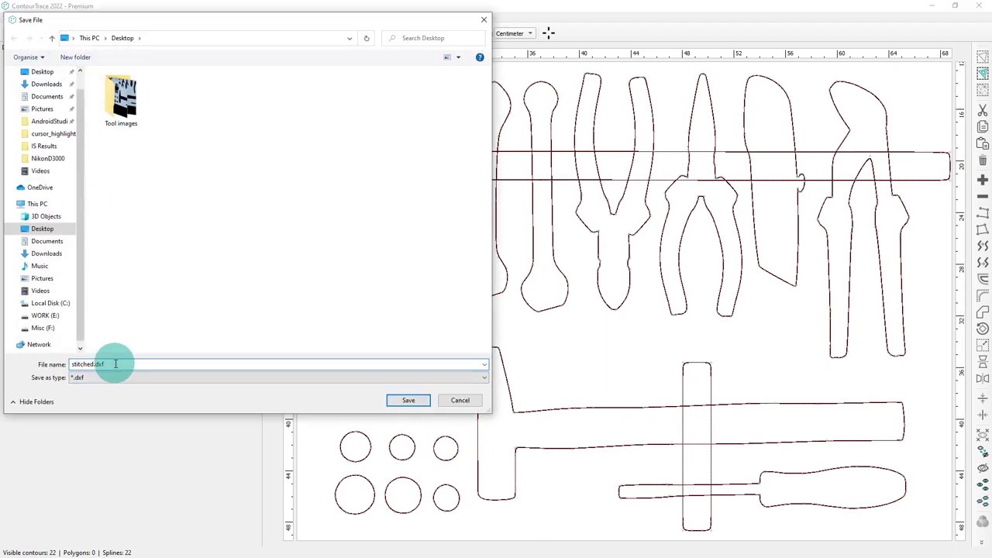
drag(114, 364, 73, 363)
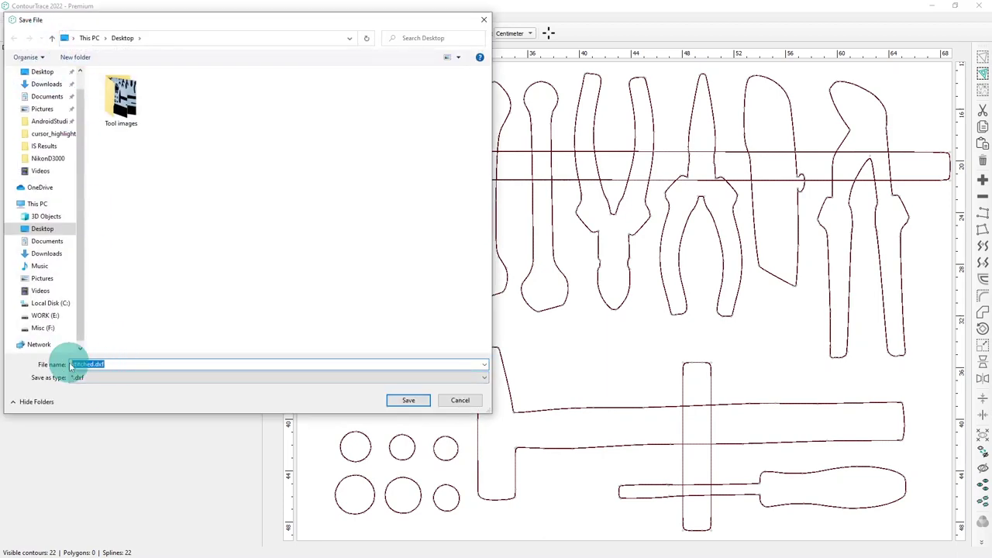
text(shadow-)
key(BackSpace)
text(_board)
click(411, 399)
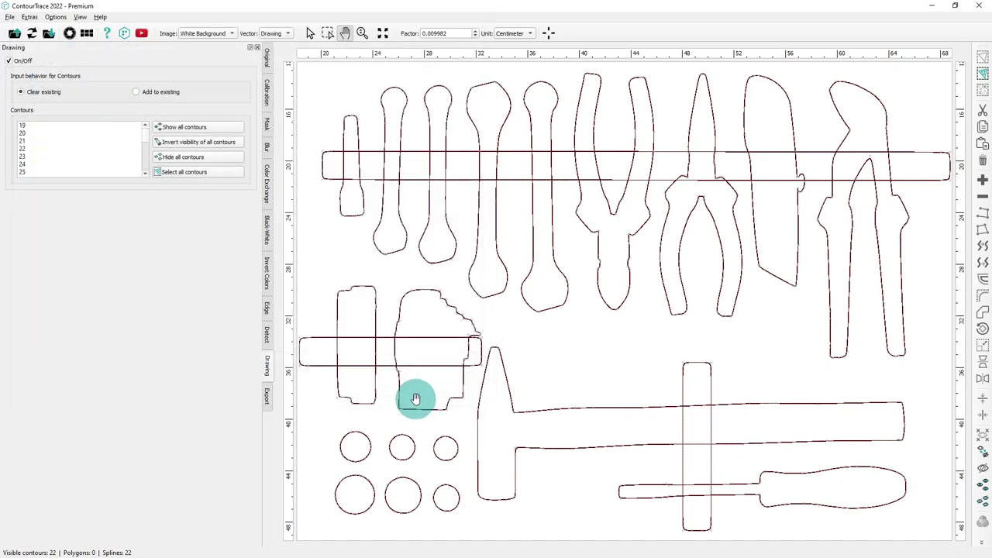